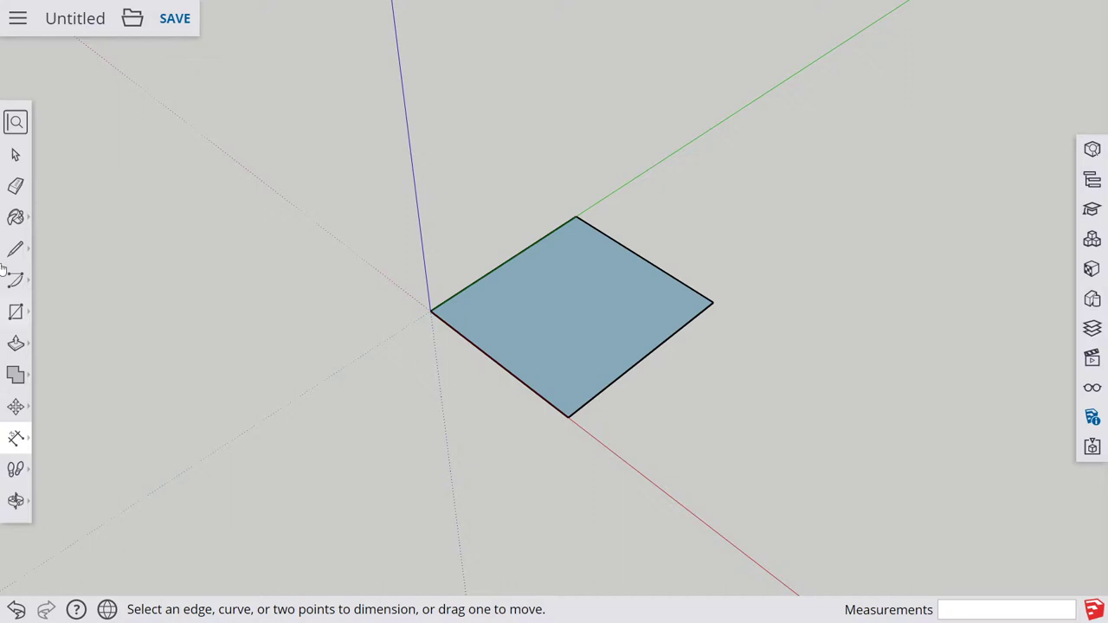
Start a new model from Simple Template - Millimeters, discarding changes to the old model
{"action": "left_click", "coordinate": [133, 19]}
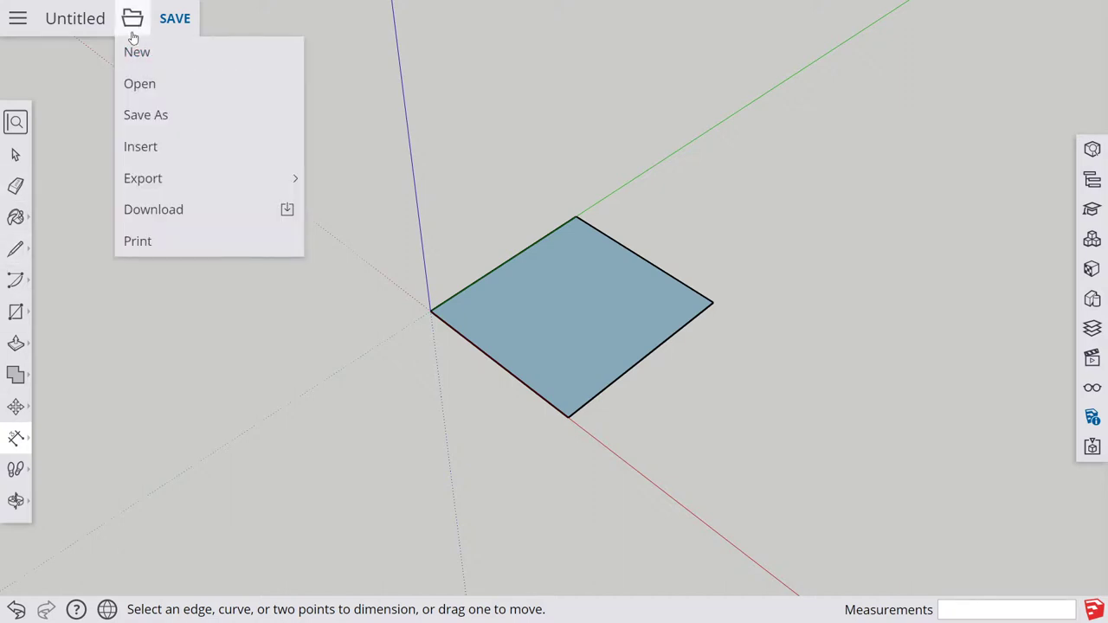
{"action": "left_click", "coordinate": [136, 50]}
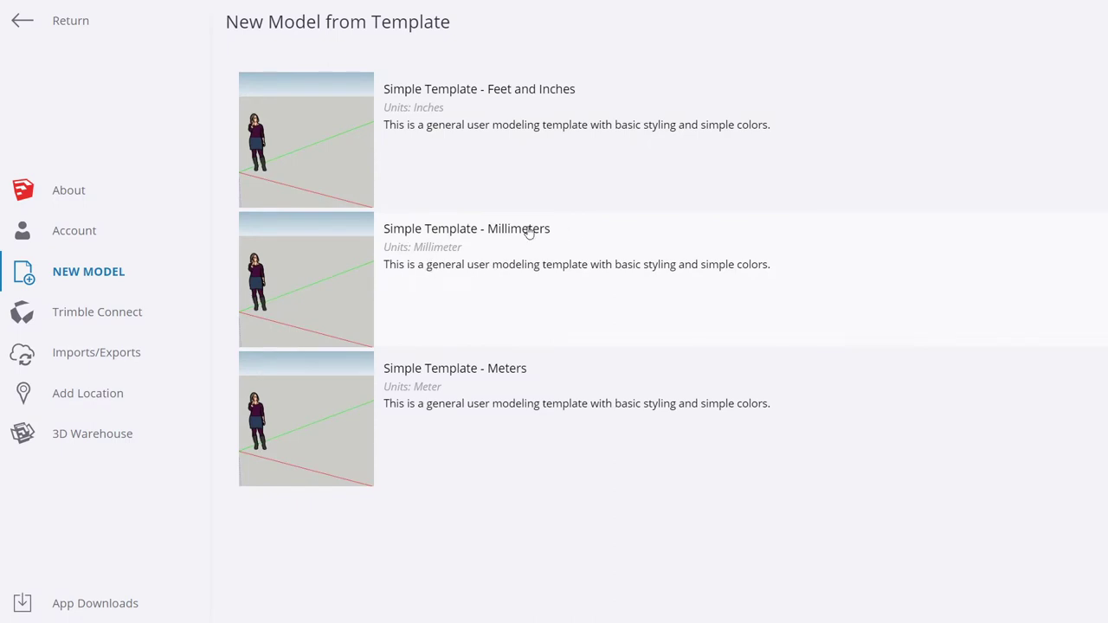
{"action": "left_click", "coordinate": [434, 270]}
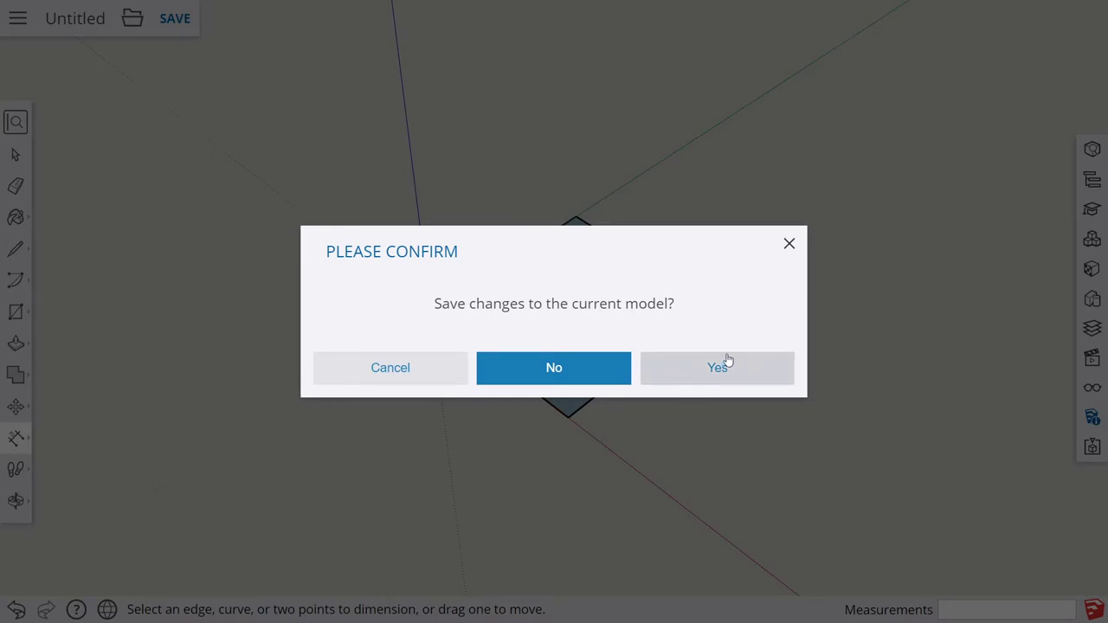
{"action": "left_click", "coordinate": [584, 374]}
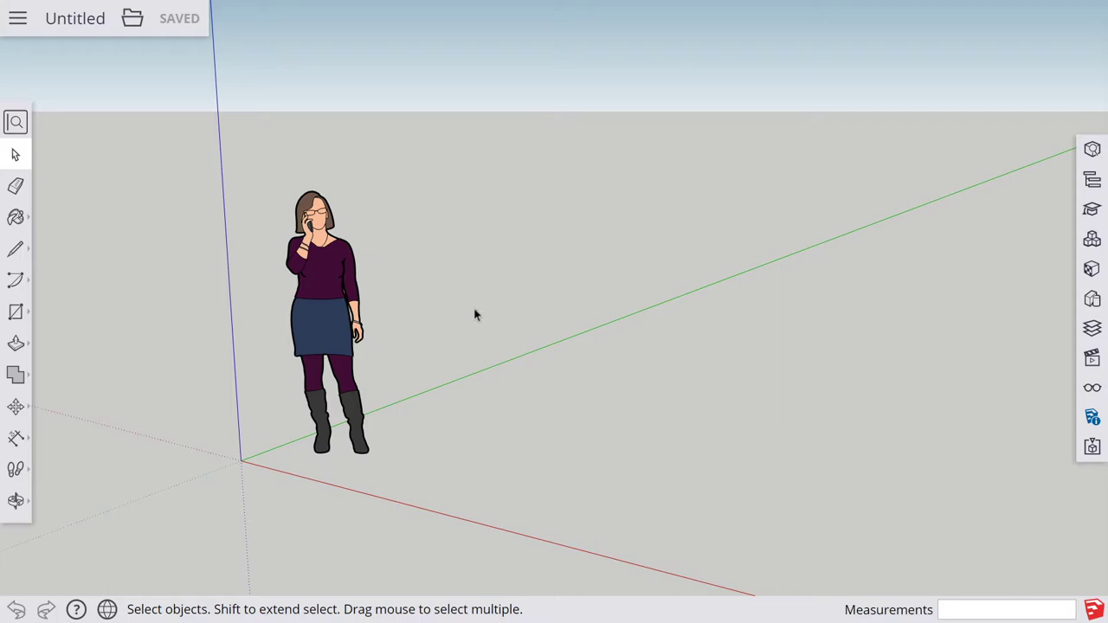
Delete the default scale figure, leaving only the axes
{"action": "left_click", "coordinate": [325, 314]}
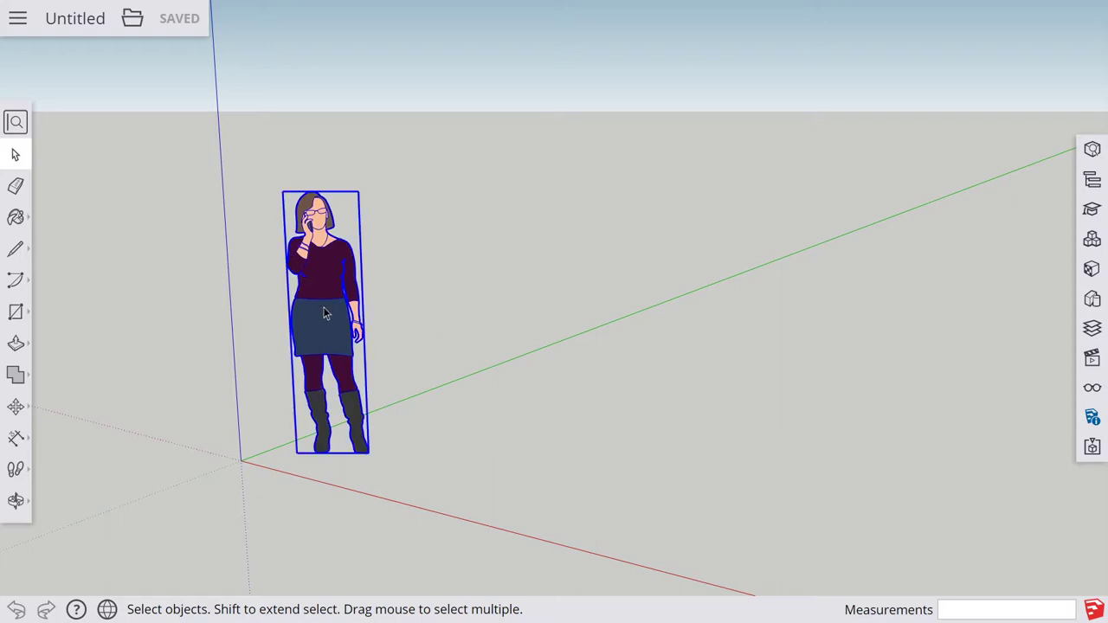
{"action": "key", "text": "Delete"}
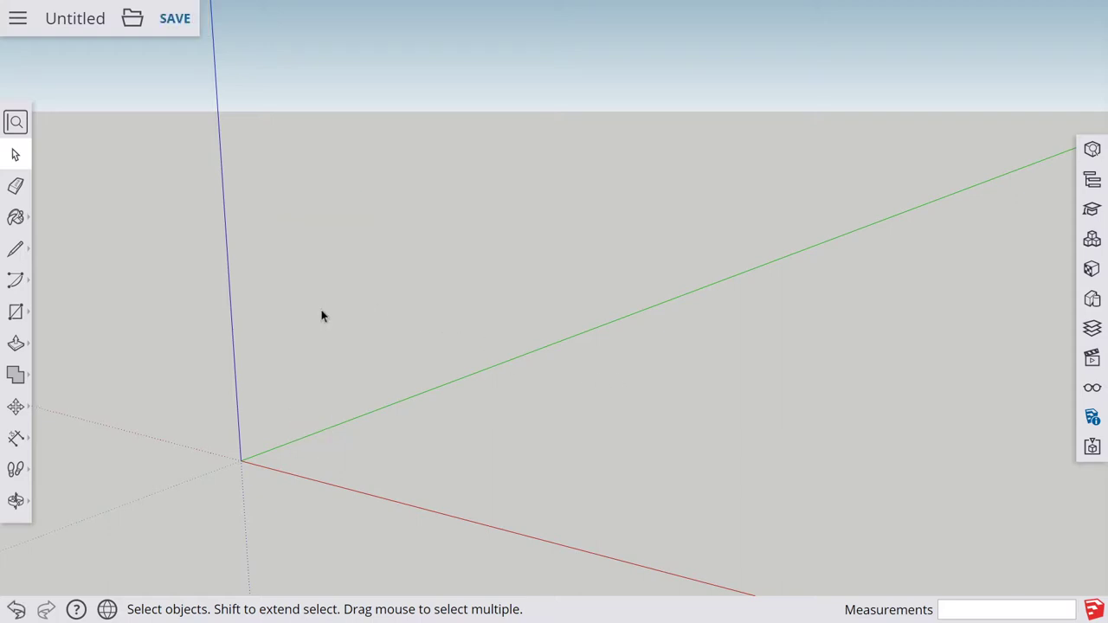
Set the model's length precision to 0.0 mm in Model Info
{"action": "left_click", "coordinate": [1095, 419]}
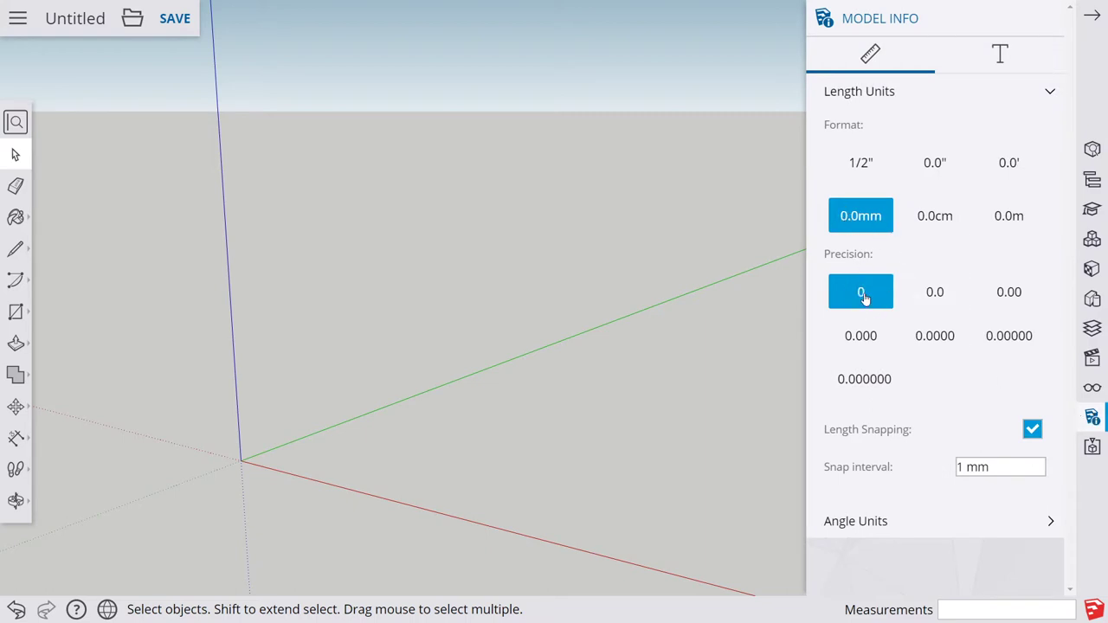
{"action": "left_click", "coordinate": [939, 296]}
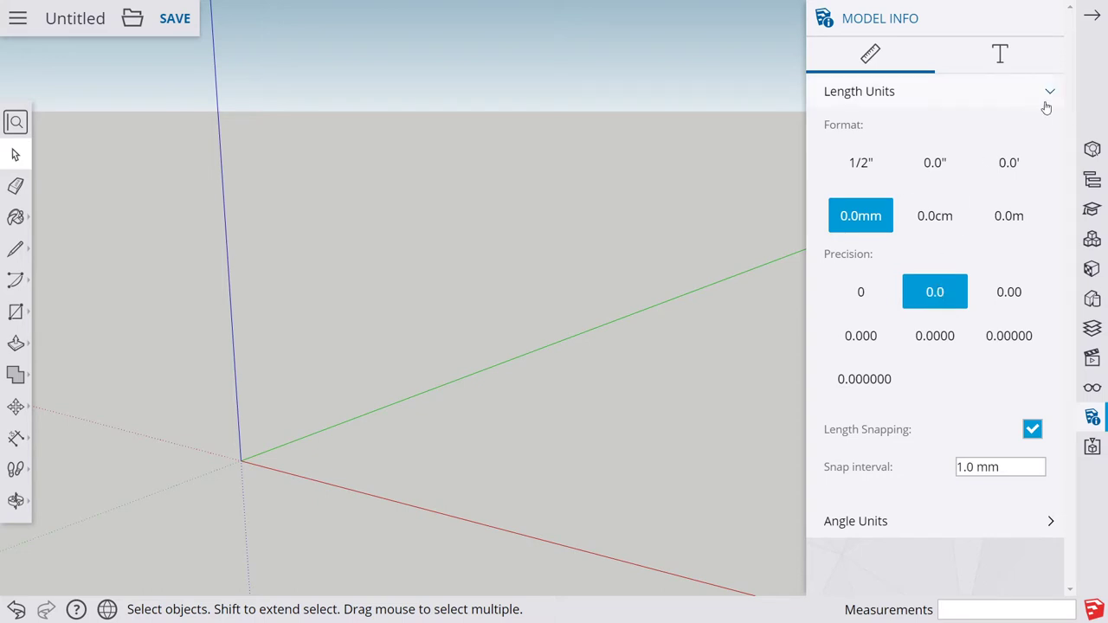
{"action": "left_click", "coordinate": [1093, 17]}
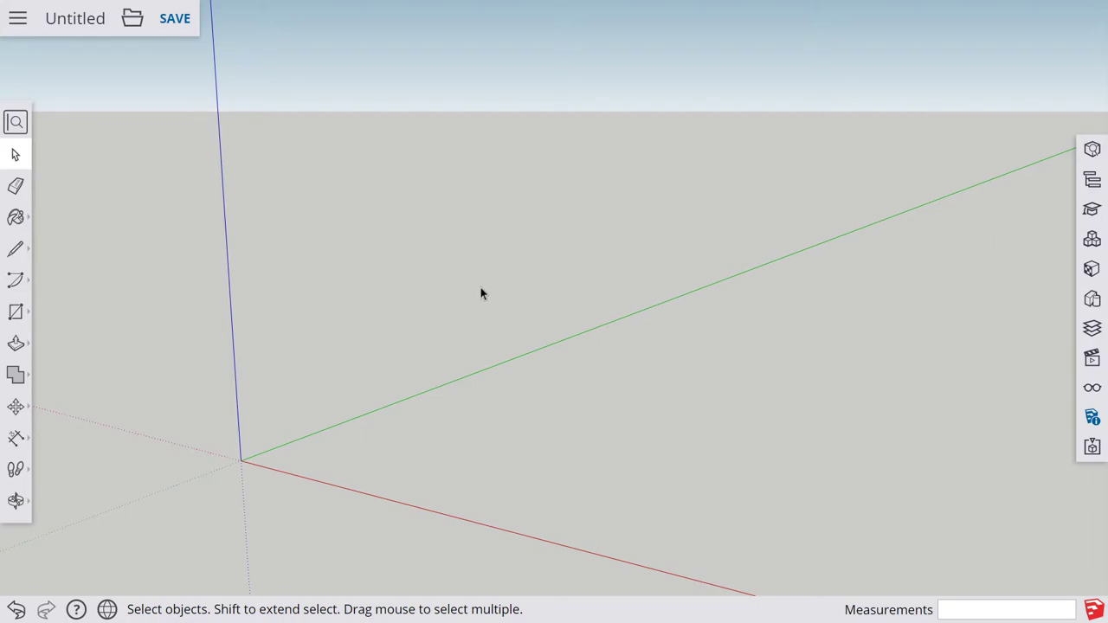
Draw a 10.3 mm × 11.2 mm rectangle starting at the axis origin
{"action": "key", "text": "r"}
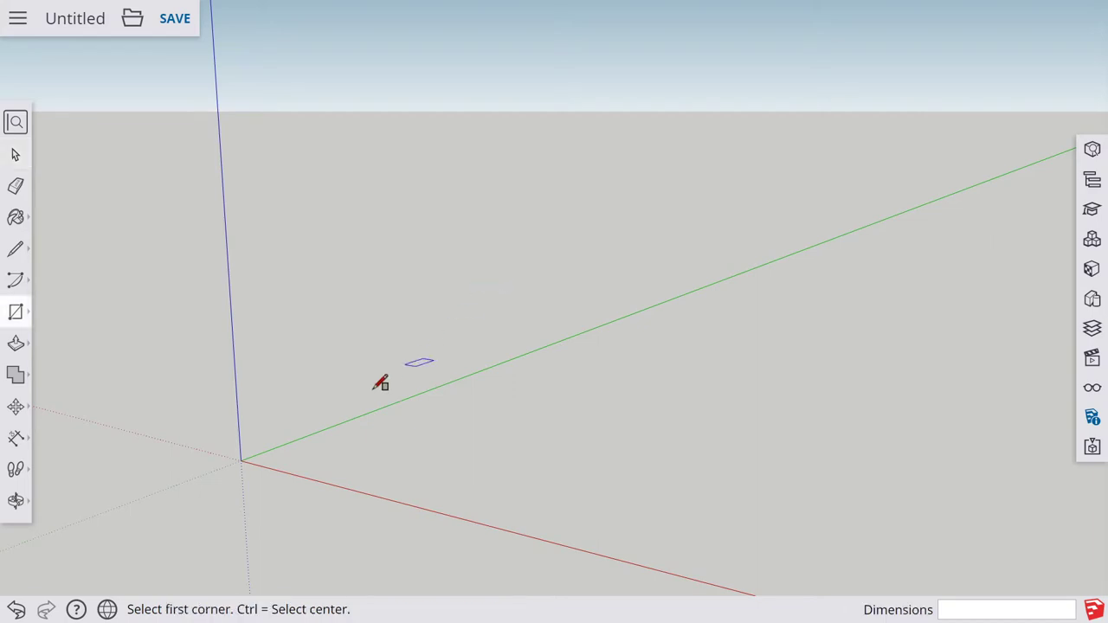
{"action": "left_click", "coordinate": [242, 460]}
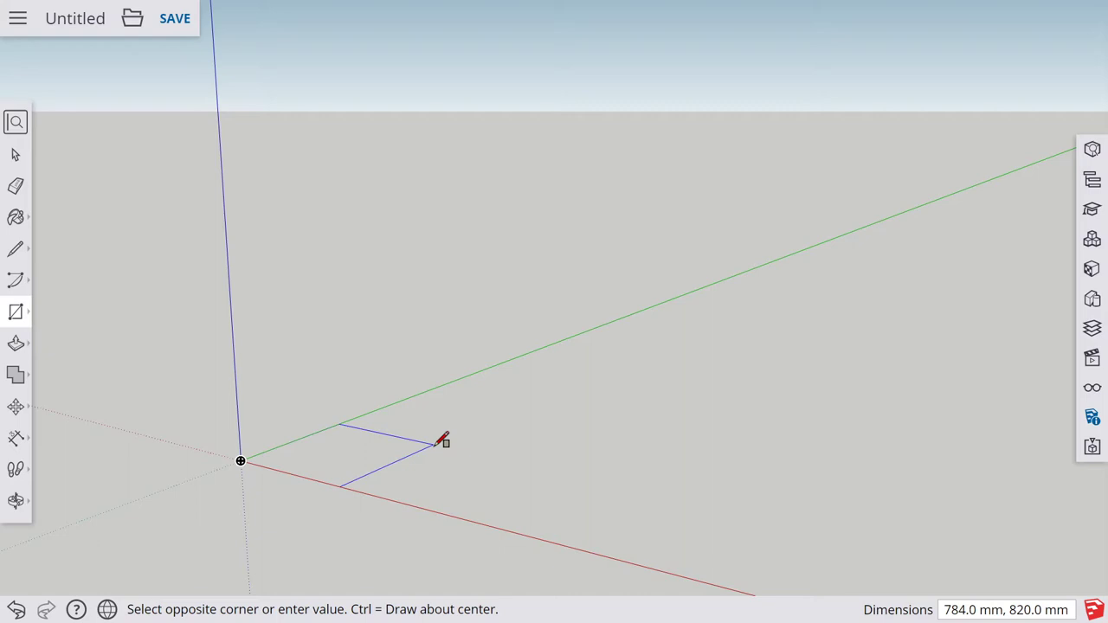
{"action": "type", "text": "10"}
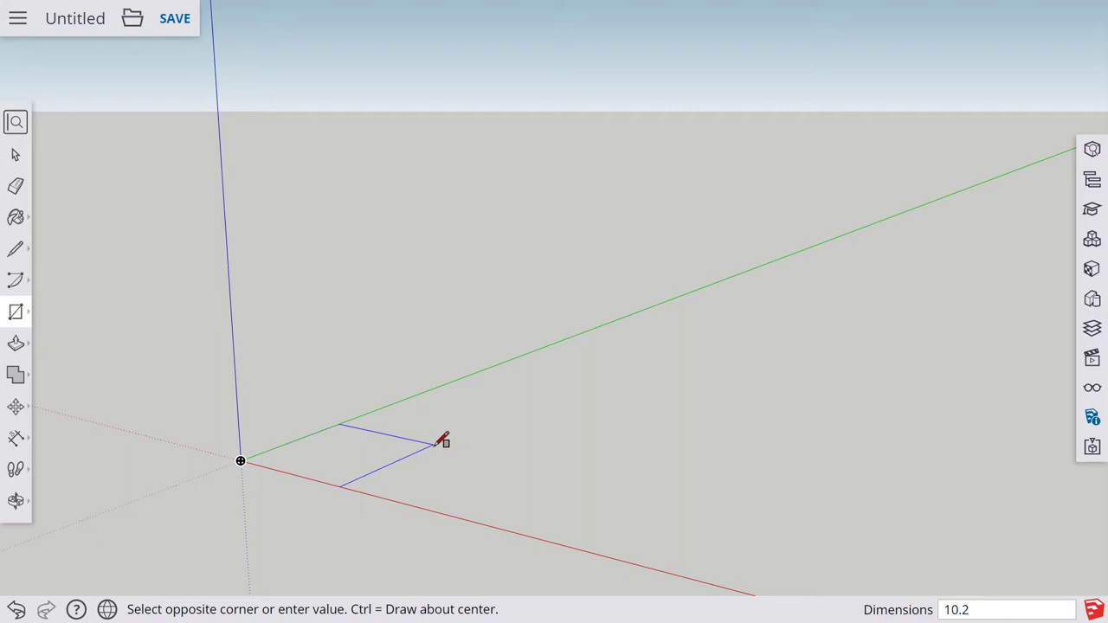
{"action": "type", "text": ".3mm,11.2mm"}
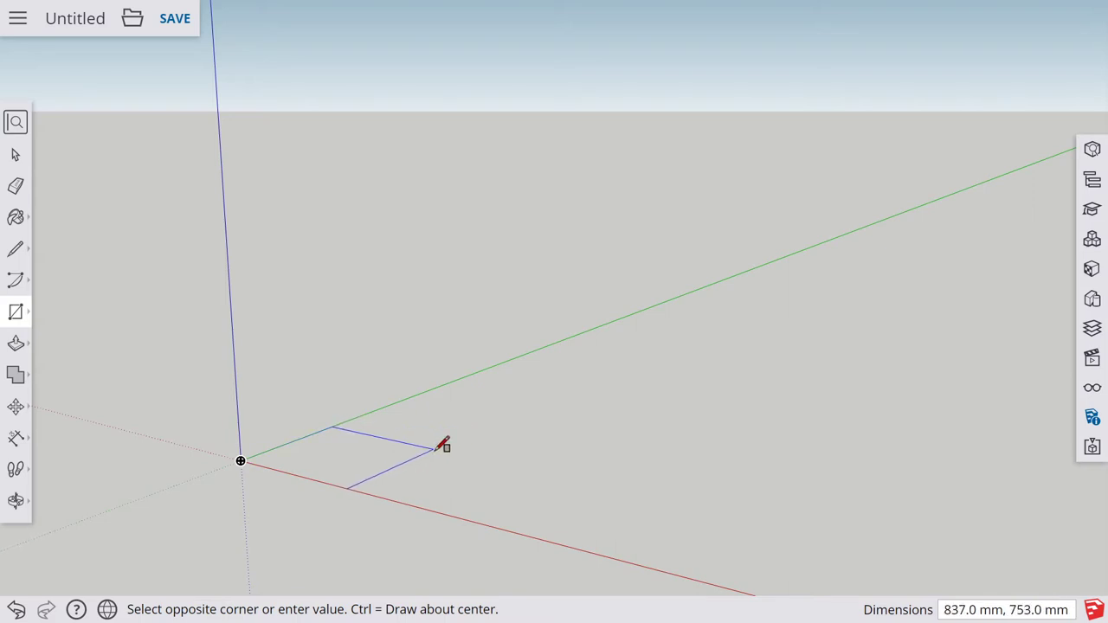
{"action": "type", "text": "10.3"}
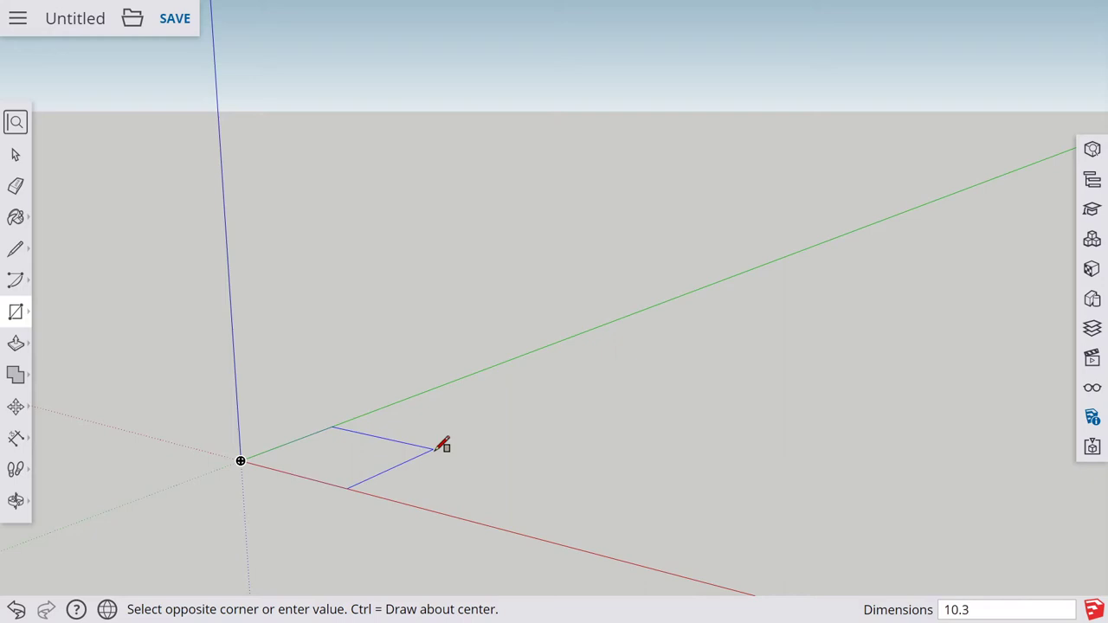
{"action": "type", "text": "mm,11.2mm"}
{"action": "key", "text": "Return"}
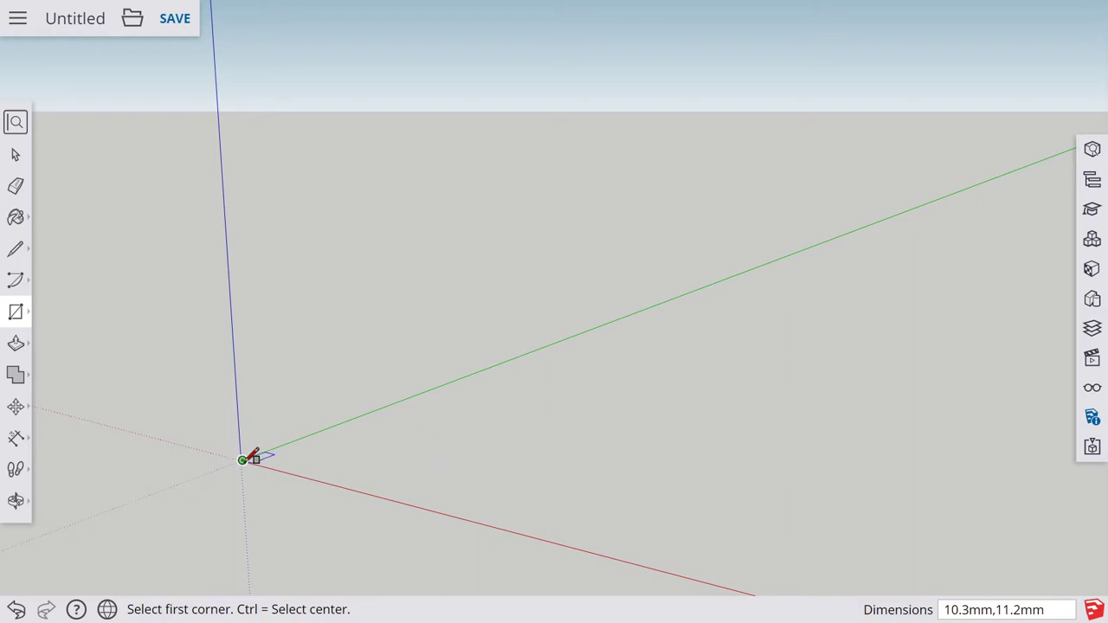
{"action": "middle_click_drag", "start_coordinate": [247, 457], "coordinate": [250, 457]}
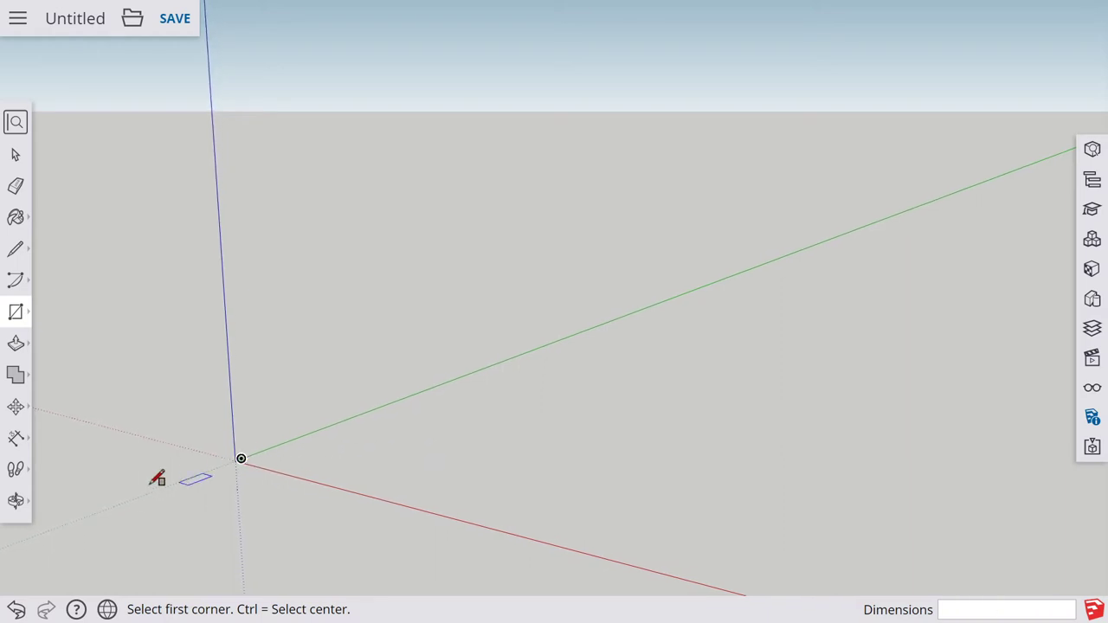
Zoom extents on the rectangle and orbit to view it from above at an angle
{"action": "left_click", "coordinate": [16, 505]}
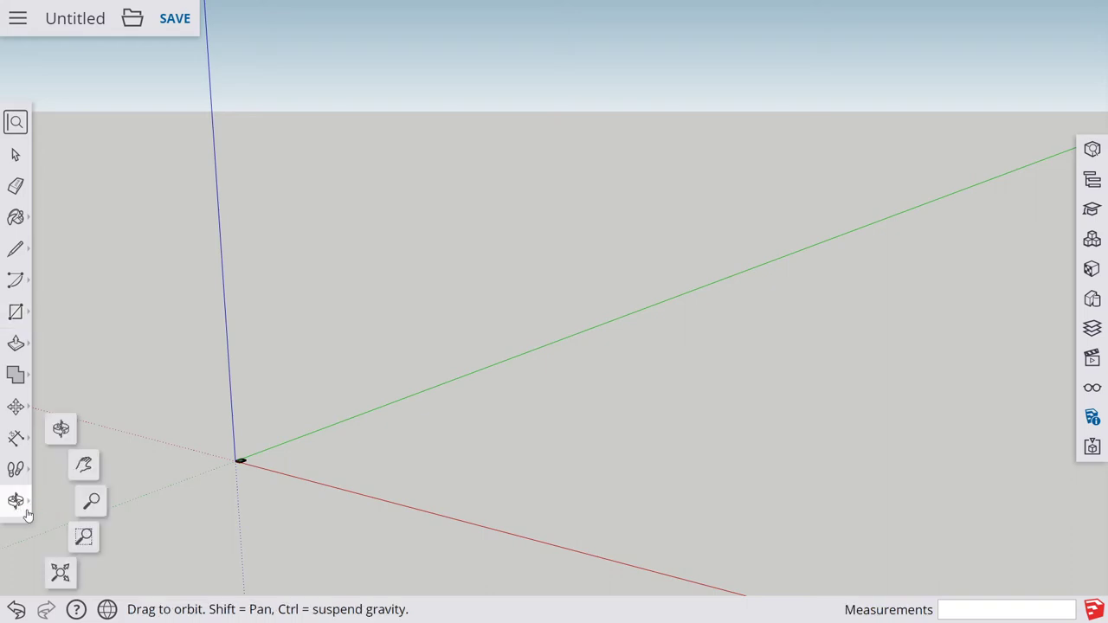
{"action": "left_click", "coordinate": [60, 576]}
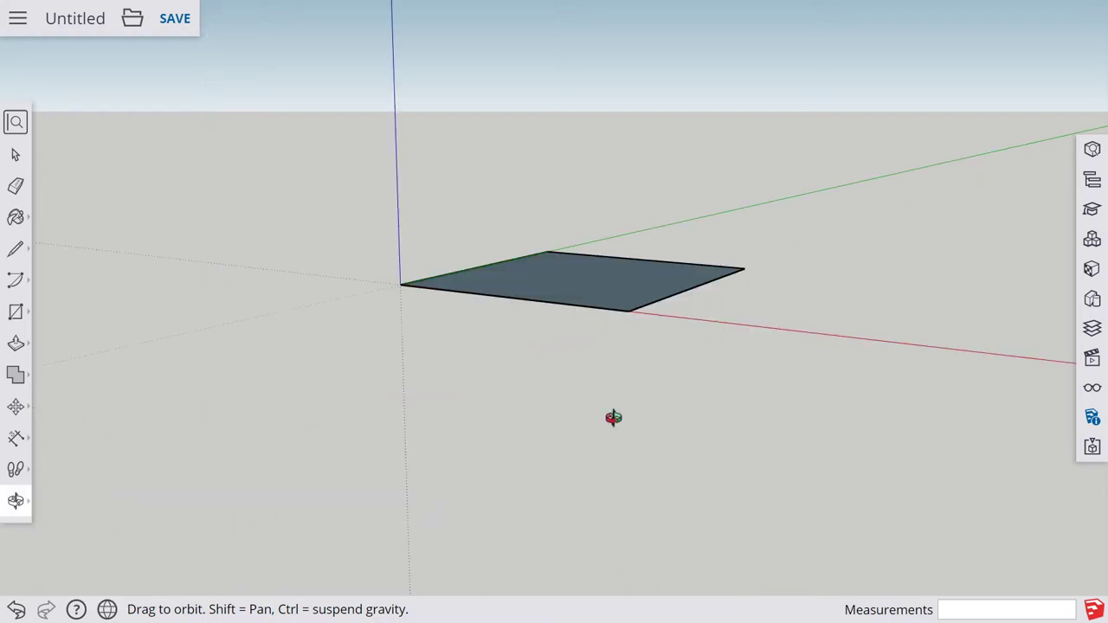
{"action": "left_click_drag", "start_coordinate": [824, 240], "coordinate": [771, 317]}
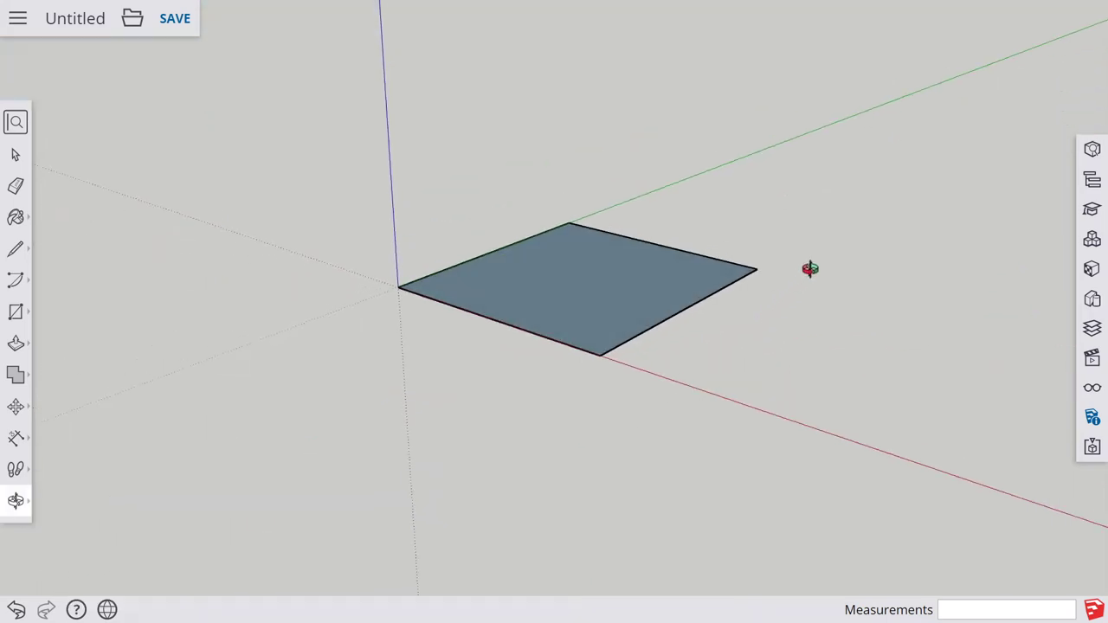
{"action": "left_click_drag", "start_coordinate": [809, 268], "coordinate": [667, 314]}
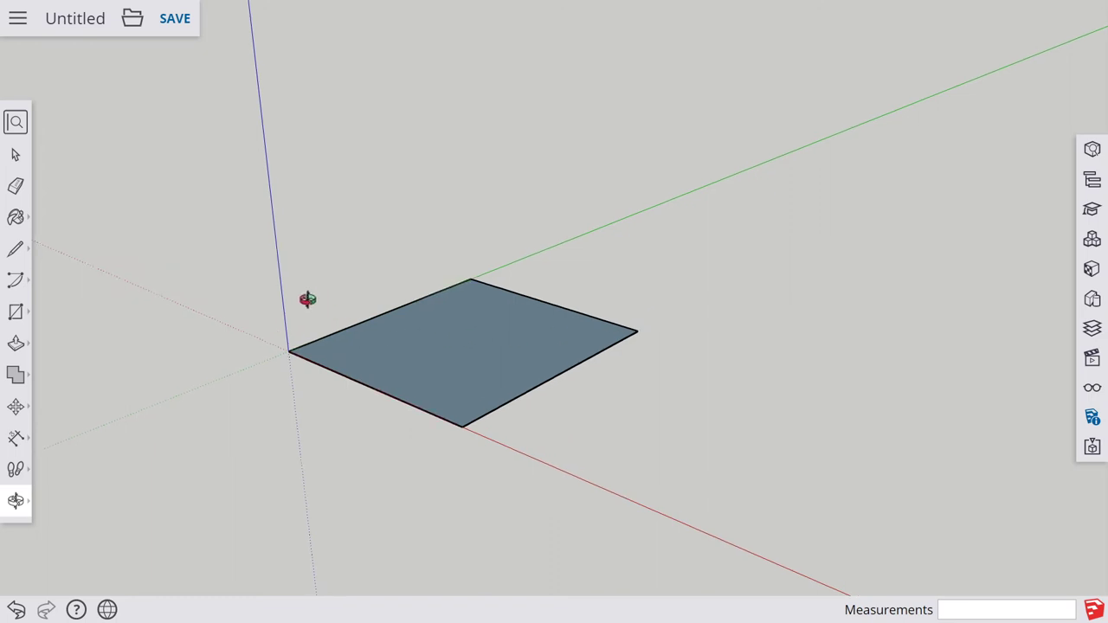
Dimension the rectangle's front edge at 10.3 mm and its right edge at 11.2 mm
{"action": "left_click", "coordinate": [17, 443]}
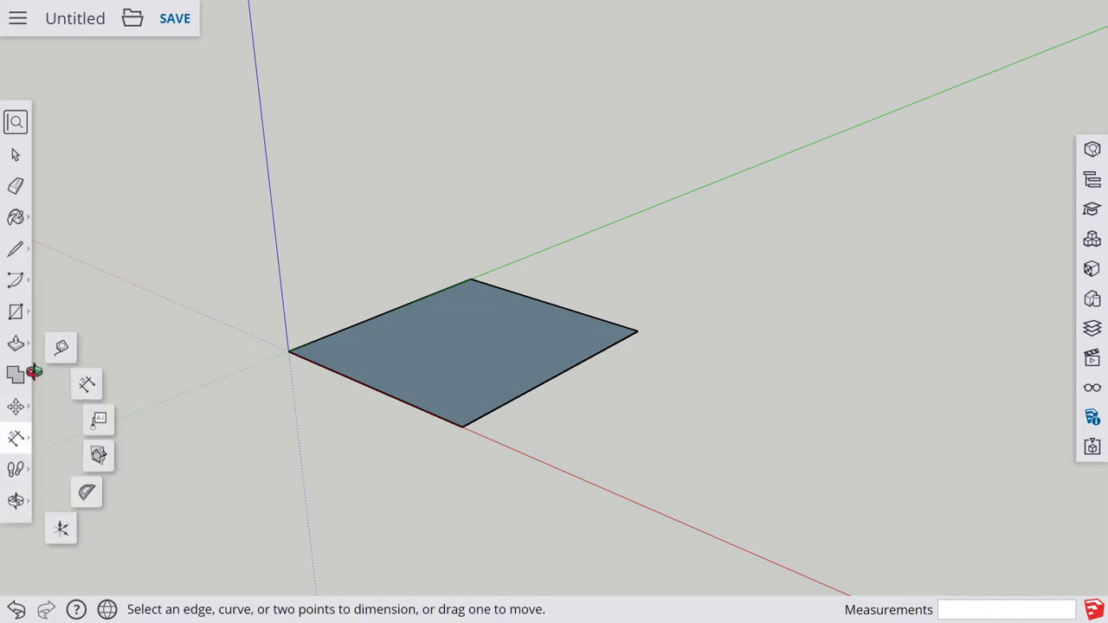
{"action": "left_click", "coordinate": [60, 348]}
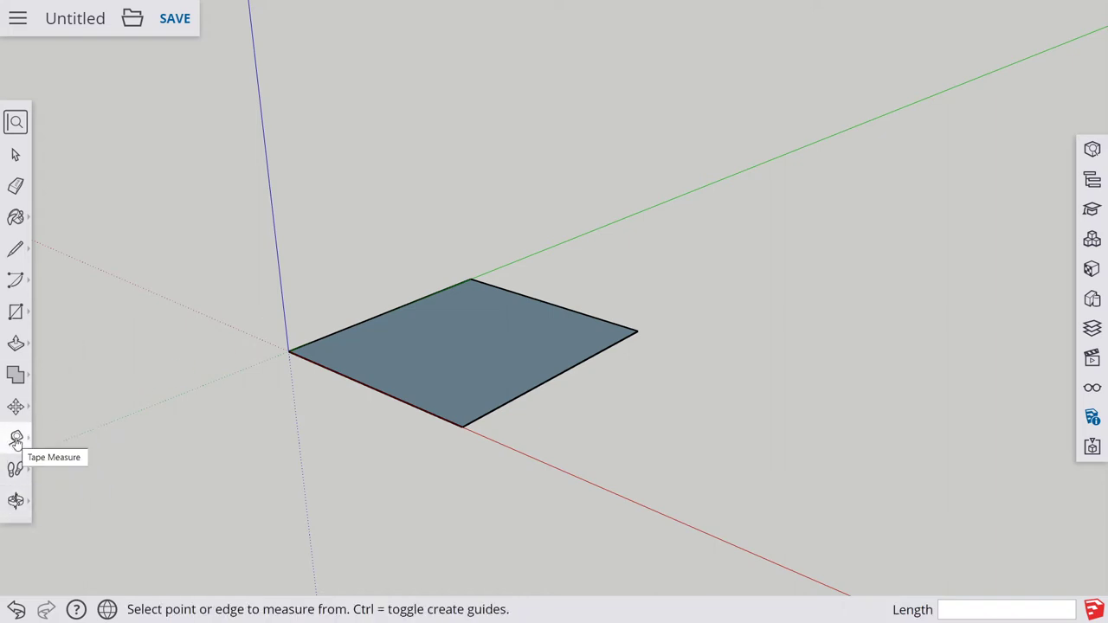
{"action": "left_click", "coordinate": [16, 440]}
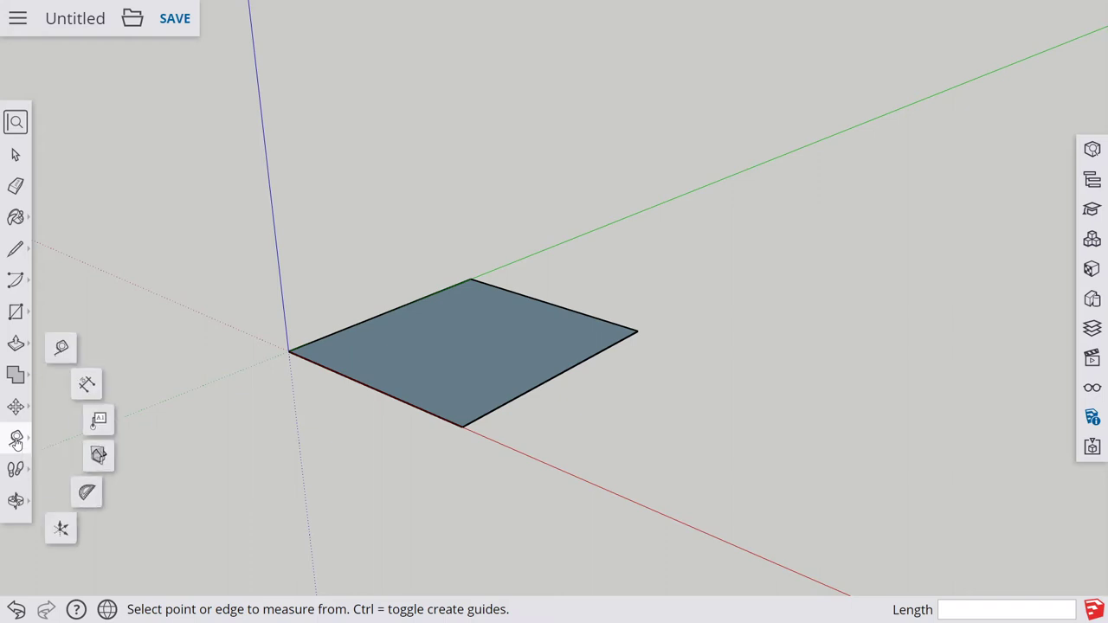
{"action": "left_click", "coordinate": [87, 386]}
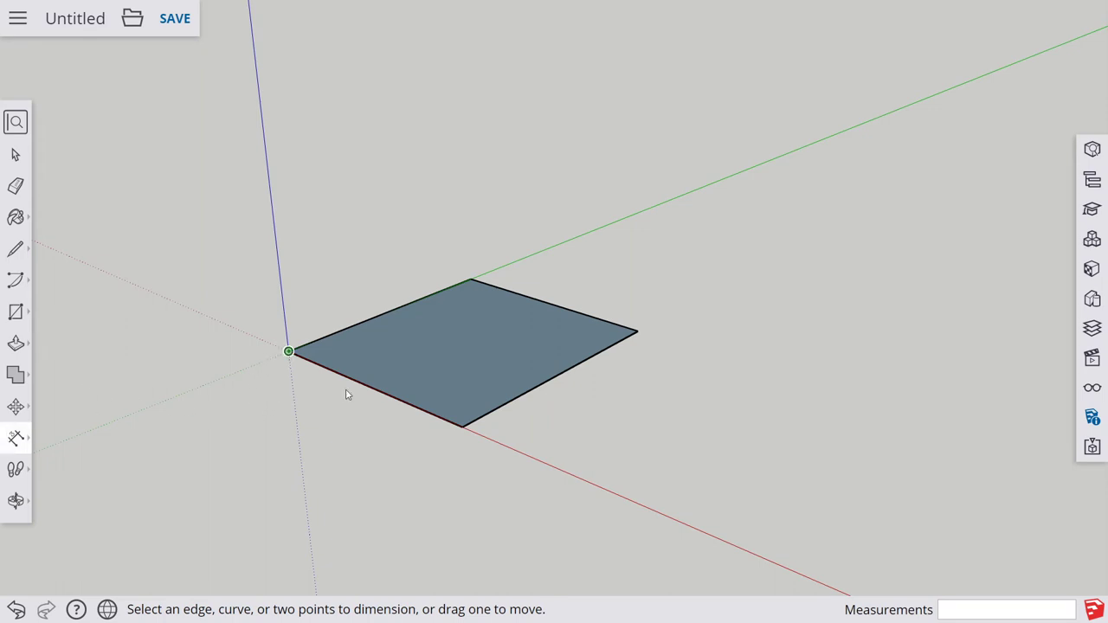
{"action": "left_click", "coordinate": [289, 352]}
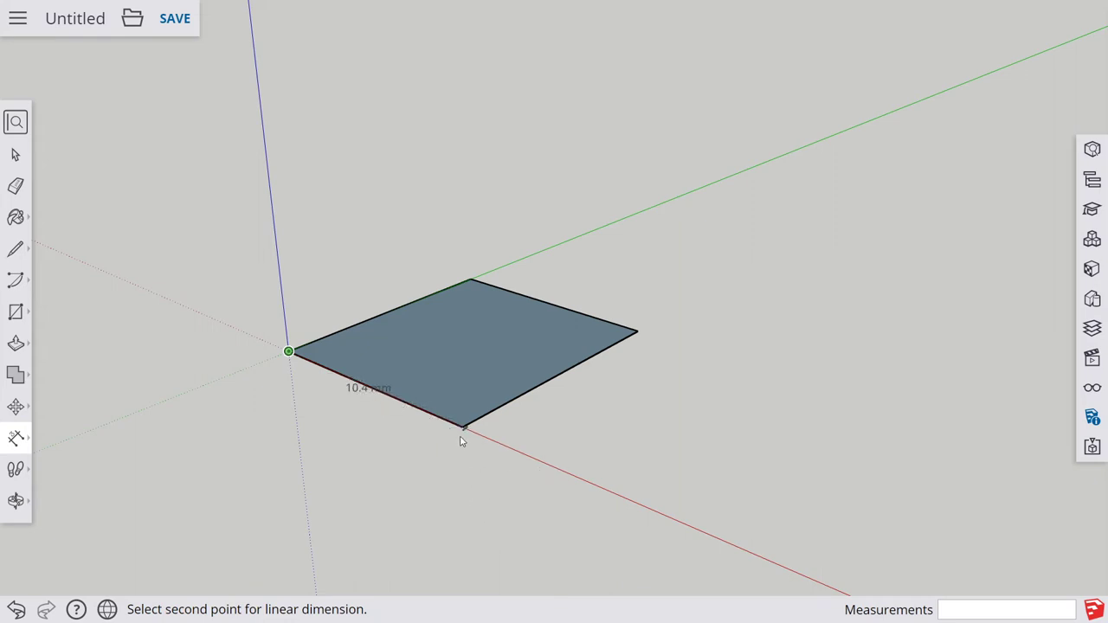
{"action": "left_click", "coordinate": [463, 427]}
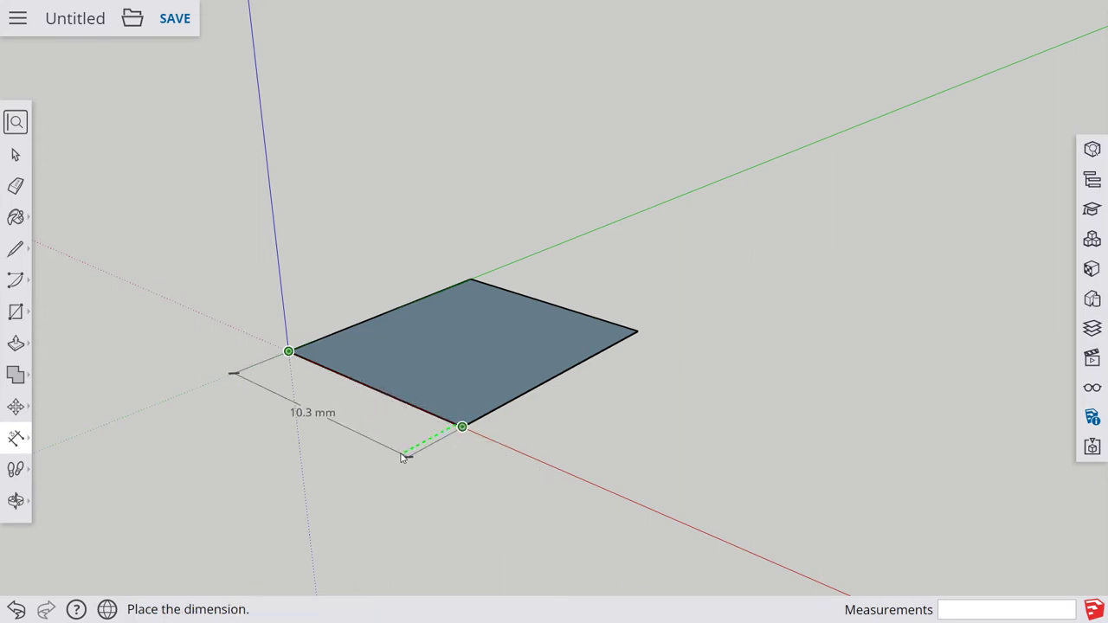
{"action": "left_click", "coordinate": [404, 458]}
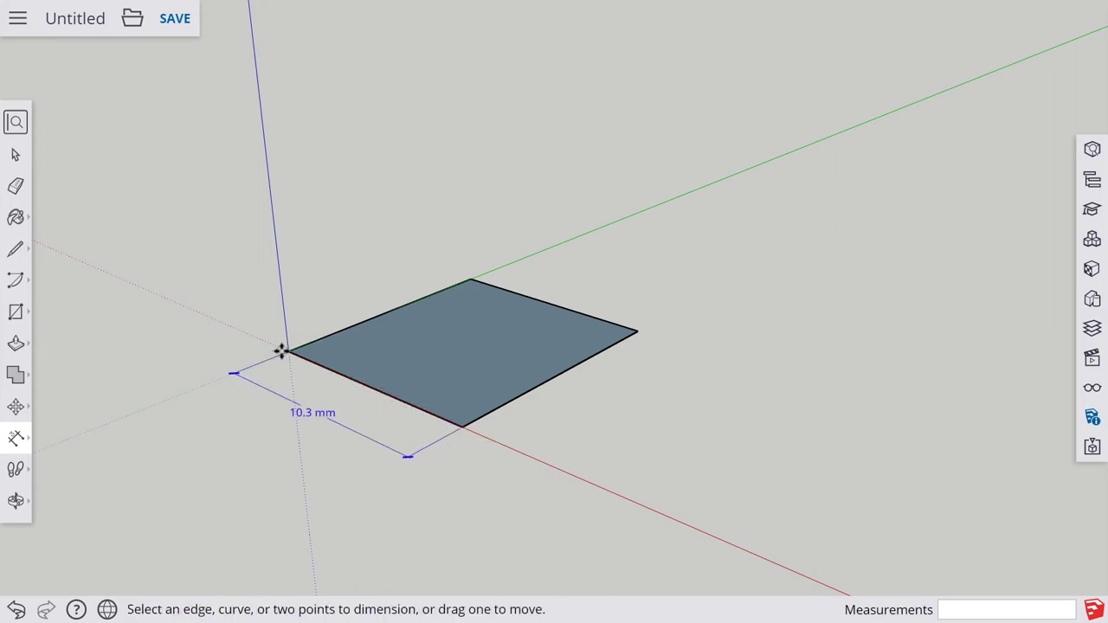
{"action": "left_click", "coordinate": [500, 416]}
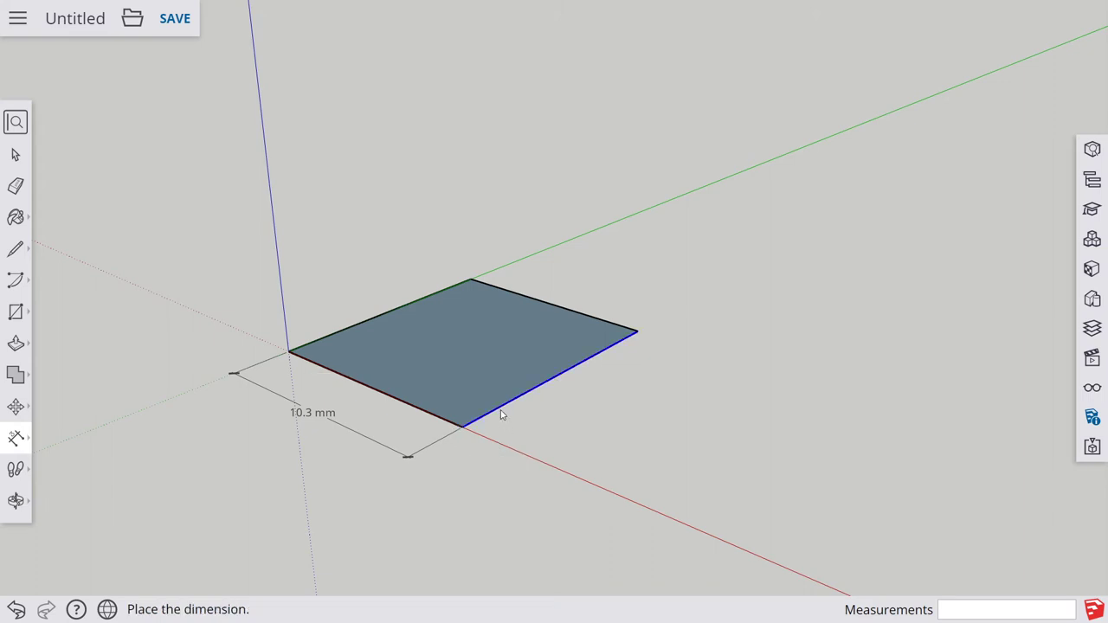
{"action": "left_click", "coordinate": [544, 437]}
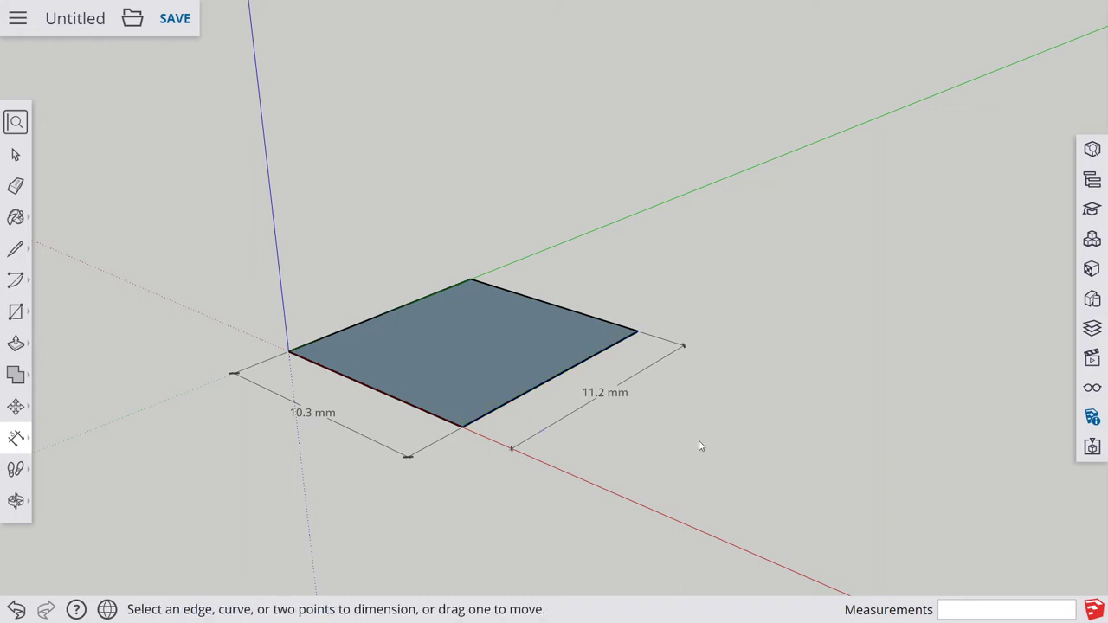
{"action": "scroll", "coordinate": [659, 434], "scroll_direction": "down", "scroll_amount": 2}
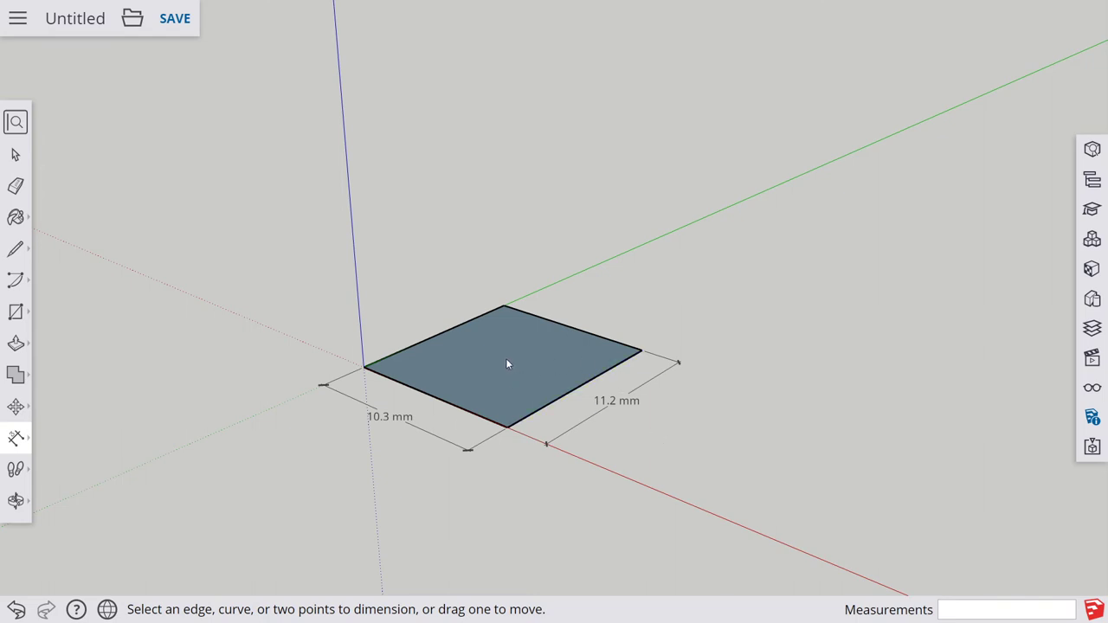
Push/pull the rectangle face up 22.7 mm into a box
{"action": "key", "text": "p"}
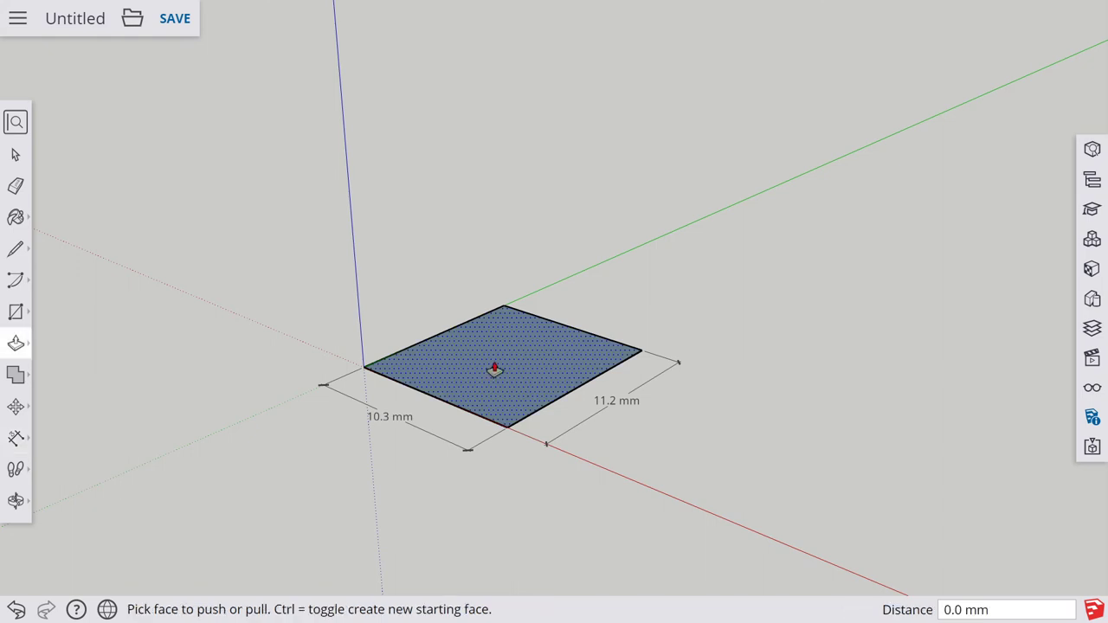
{"action": "left_click", "coordinate": [495, 369]}
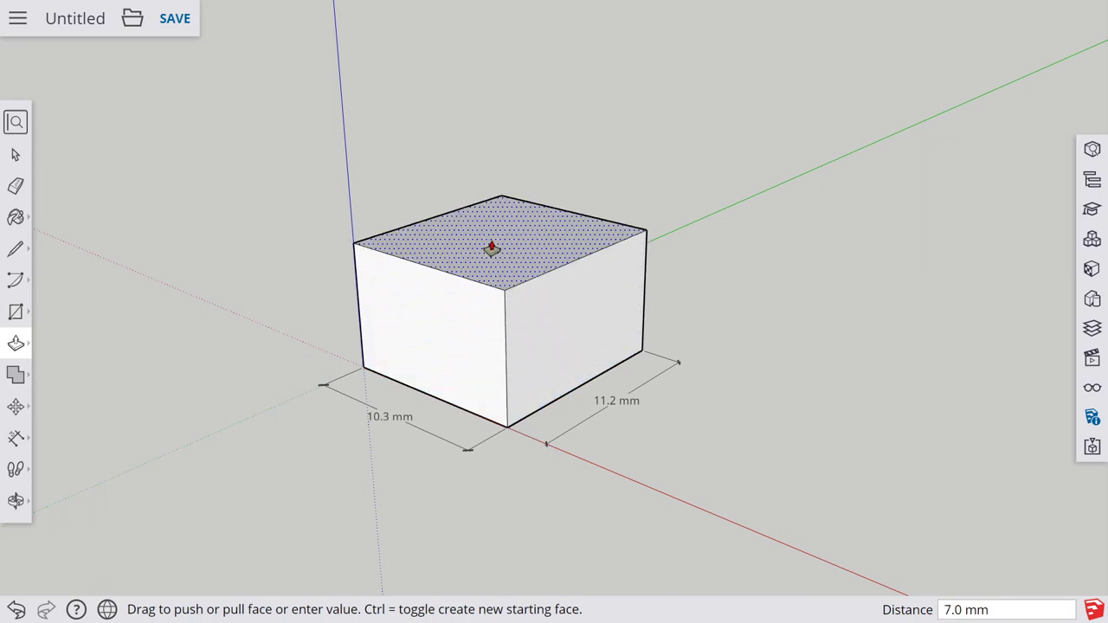
{"action": "type", "text": "22.7mm"}
{"action": "key", "text": "Return"}
{"action": "scroll", "coordinate": [441, 245], "scroll_direction": "down", "scroll_amount": 5}
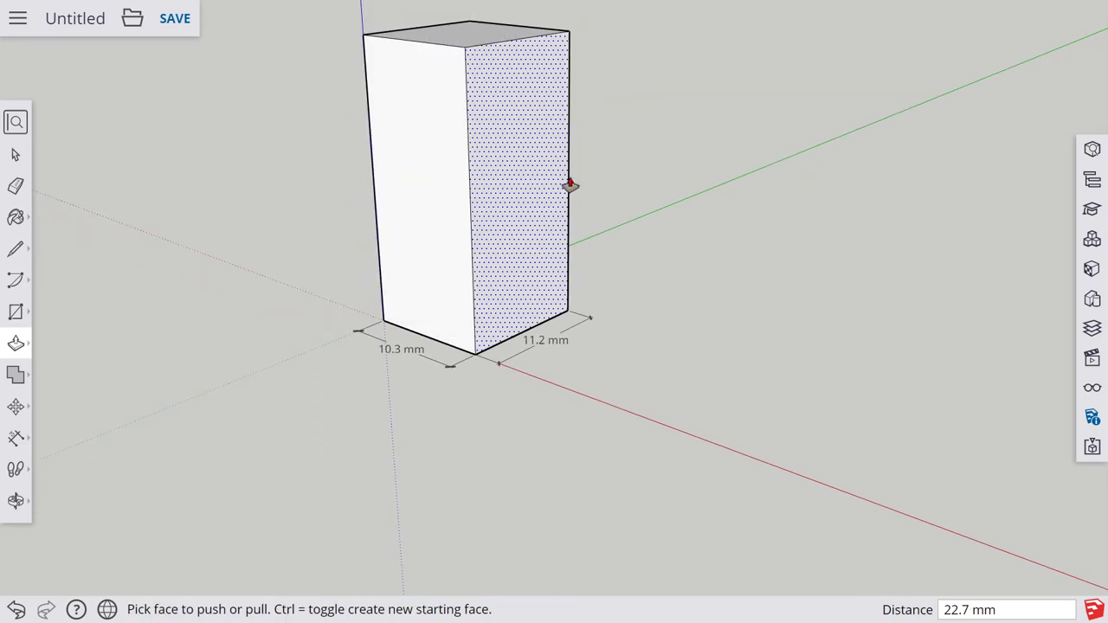
{"action": "middle_click_drag", "start_coordinate": [570, 185], "coordinate": [557, 255]}
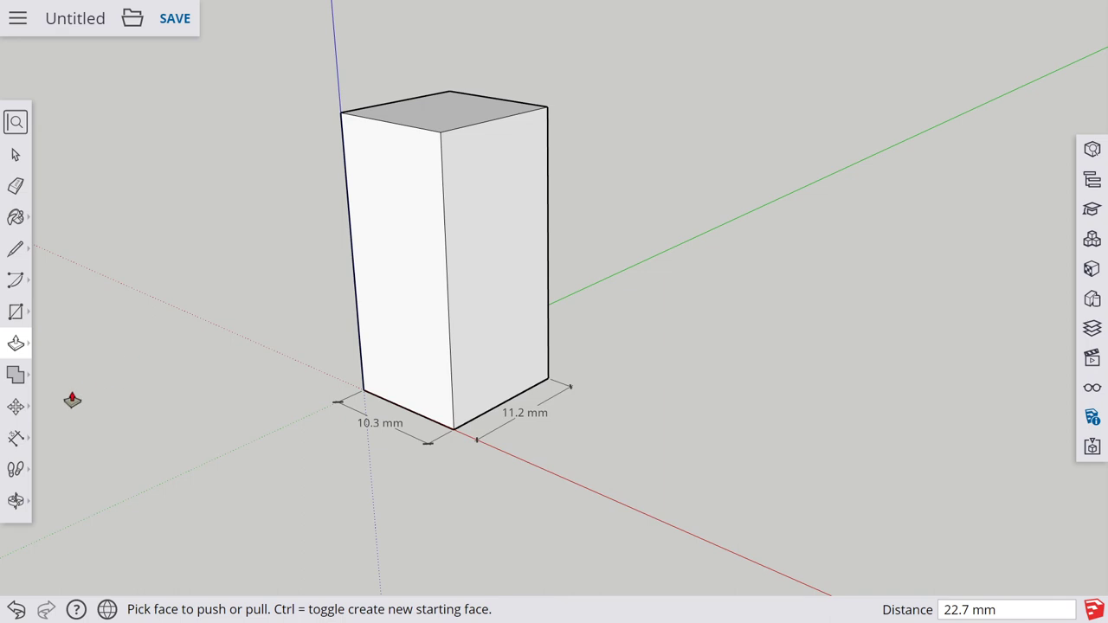
Add a 22.7 mm height dimension to the box's right vertical edge, offset further out
{"action": "left_click", "coordinate": [16, 437]}
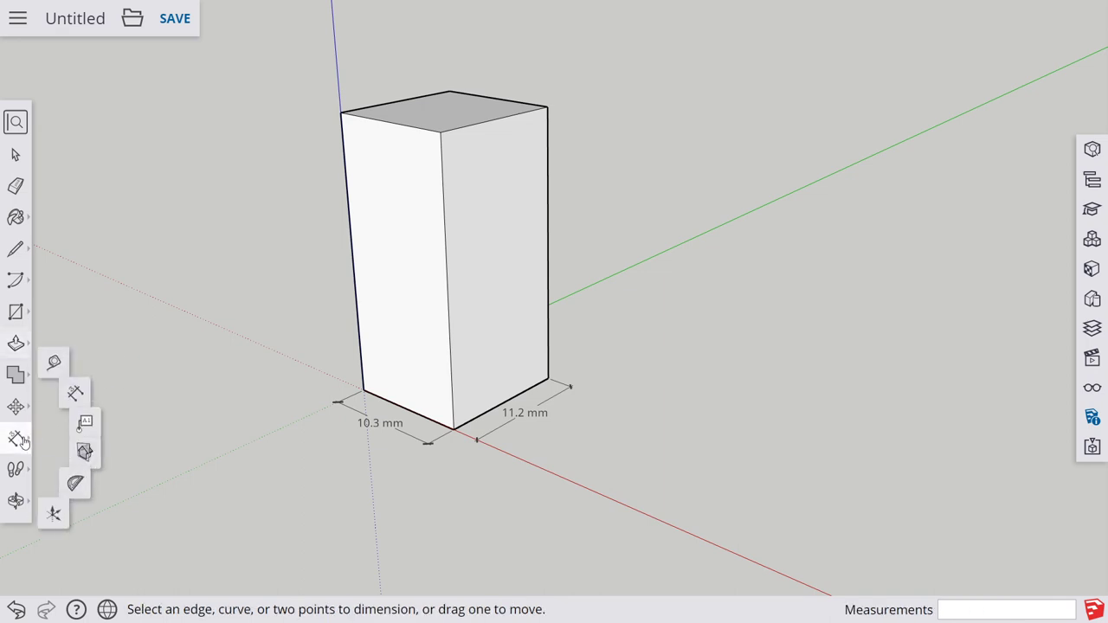
{"action": "left_click", "coordinate": [90, 388]}
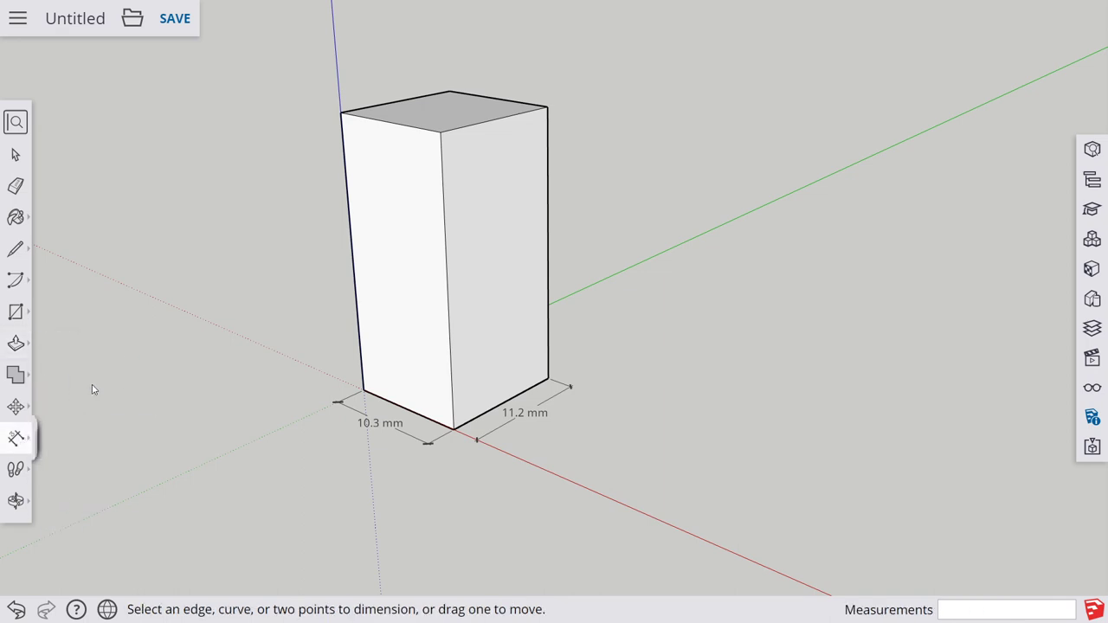
{"action": "left_click", "coordinate": [548, 216]}
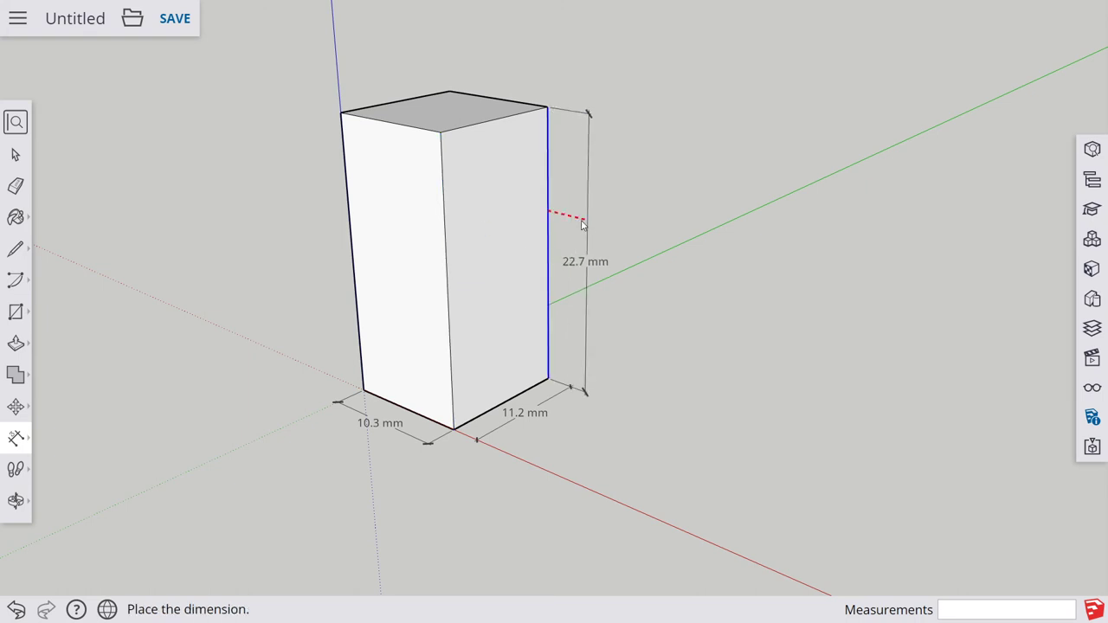
{"action": "left_click", "coordinate": [579, 223]}
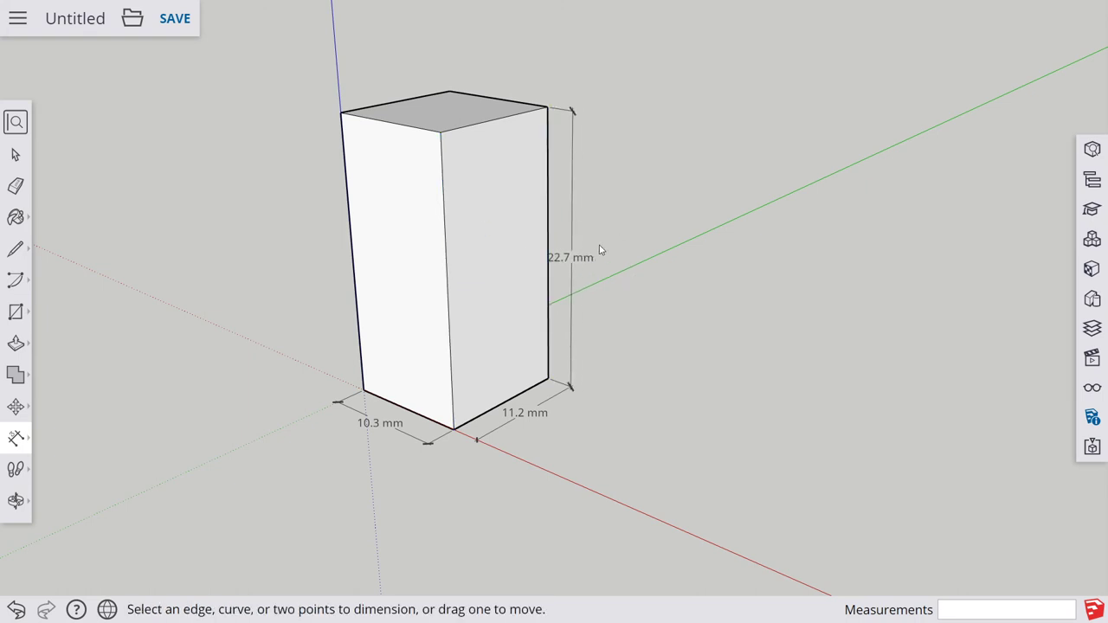
{"action": "left_click", "coordinate": [573, 252]}
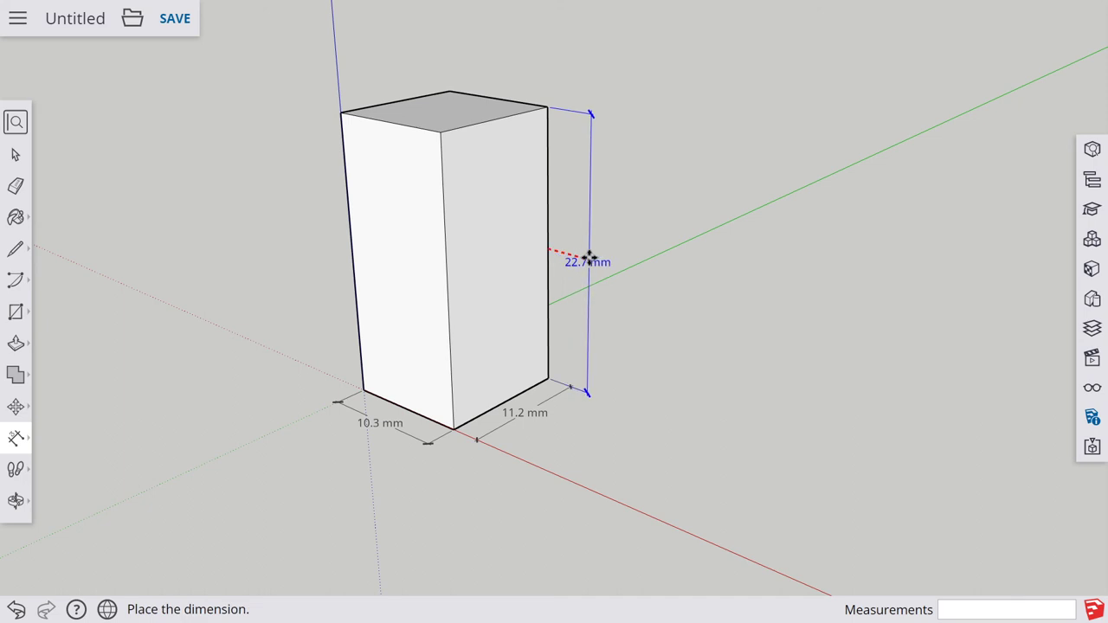
{"action": "left_click", "coordinate": [593, 260]}
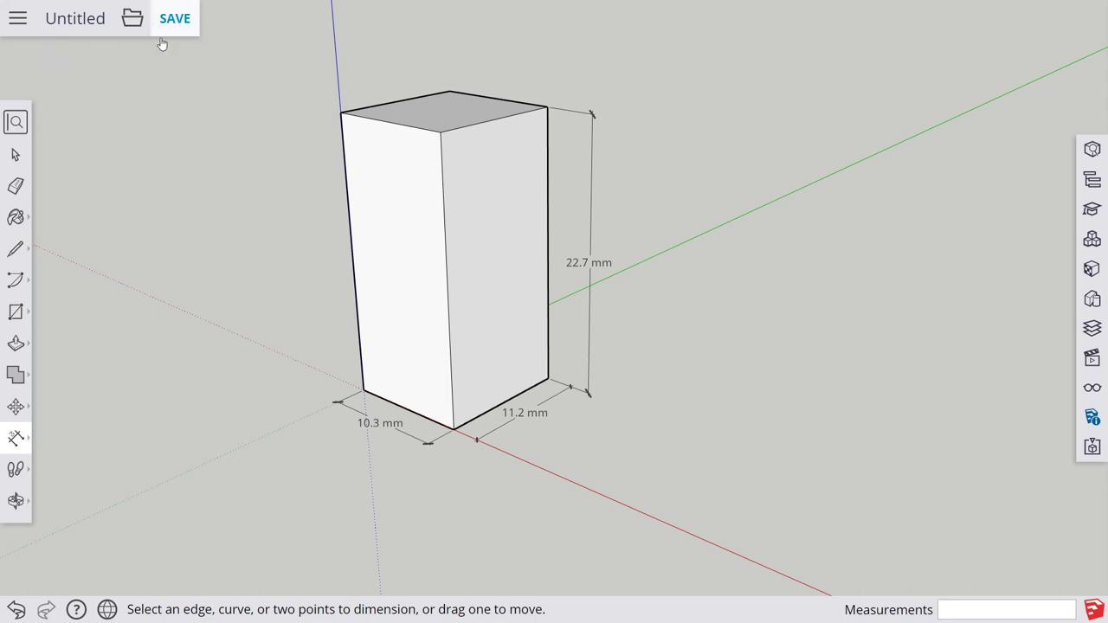
Bring up the file menu with its Download option
{"action": "left_click", "coordinate": [132, 18]}
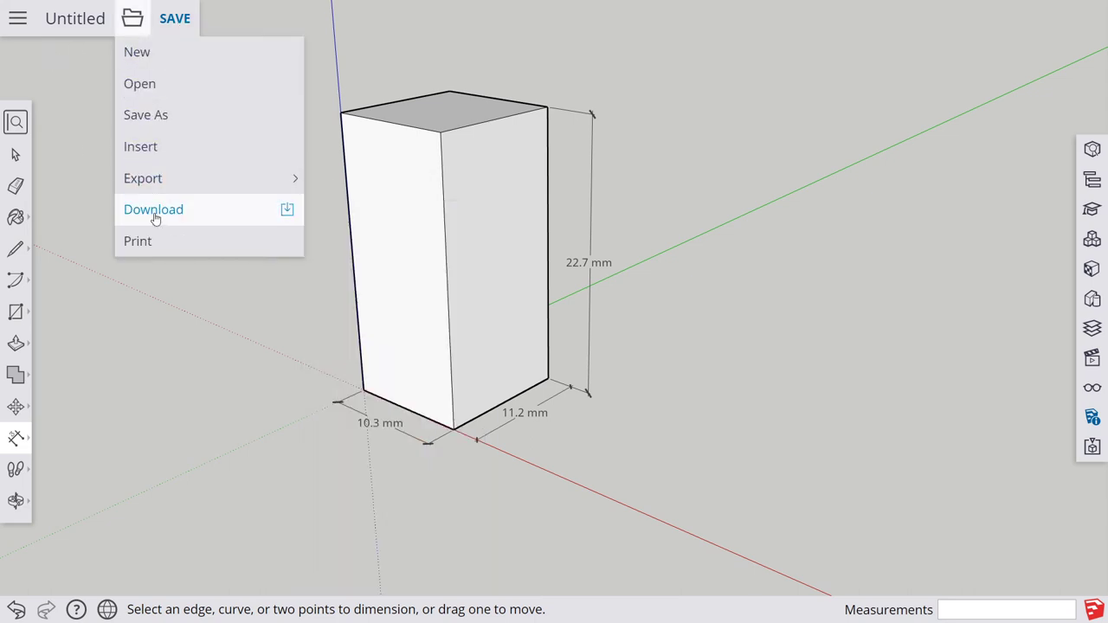